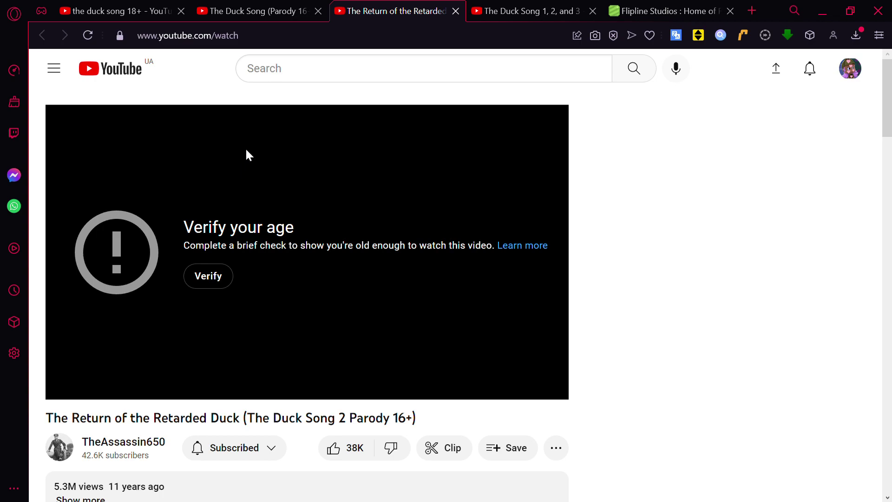
{"action": "scroll", "coordinate": [243, 161], "scroll_direction": "down", "scroll_amount": 6}
{"action": "scroll", "coordinate": [238, 175], "scroll_direction": "down", "scroll_amount": 6}
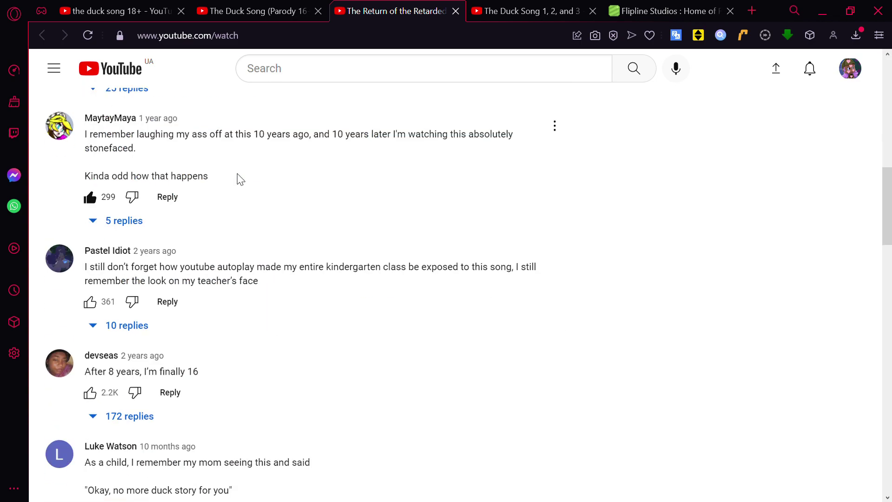
{"action": "scroll", "coordinate": [235, 176], "scroll_direction": "down", "scroll_amount": 3}
{"action": "scroll", "coordinate": [232, 175], "scroll_direction": "down", "scroll_amount": 5}
{"action": "scroll", "coordinate": [223, 178], "scroll_direction": "down", "scroll_amount": 4}
{"action": "scroll", "coordinate": [216, 177], "scroll_direction": "up", "scroll_amount": 10}
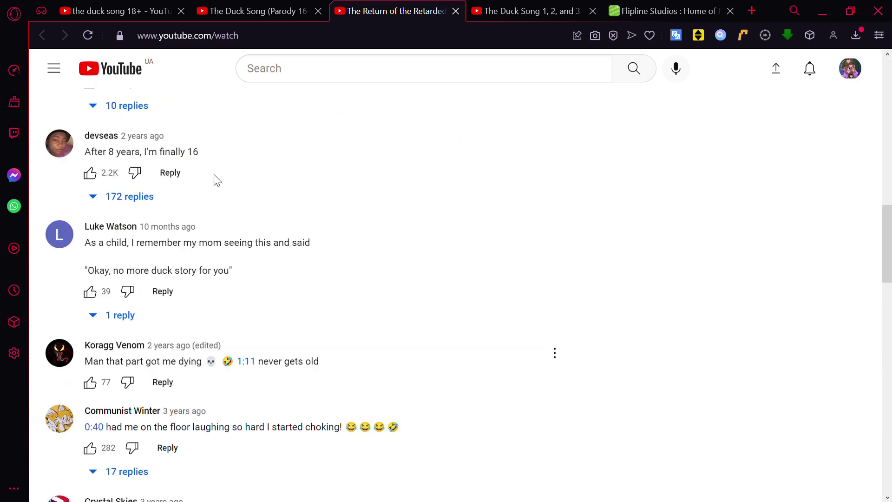
{"action": "scroll", "coordinate": [215, 182], "scroll_direction": "up", "scroll_amount": 2}
{"action": "scroll", "coordinate": [215, 183], "scroll_direction": "down", "scroll_amount": 8}
{"action": "scroll", "coordinate": [224, 173], "scroll_direction": "down", "scroll_amount": 6}
{"action": "scroll", "coordinate": [225, 176], "scroll_direction": "up", "scroll_amount": 2}
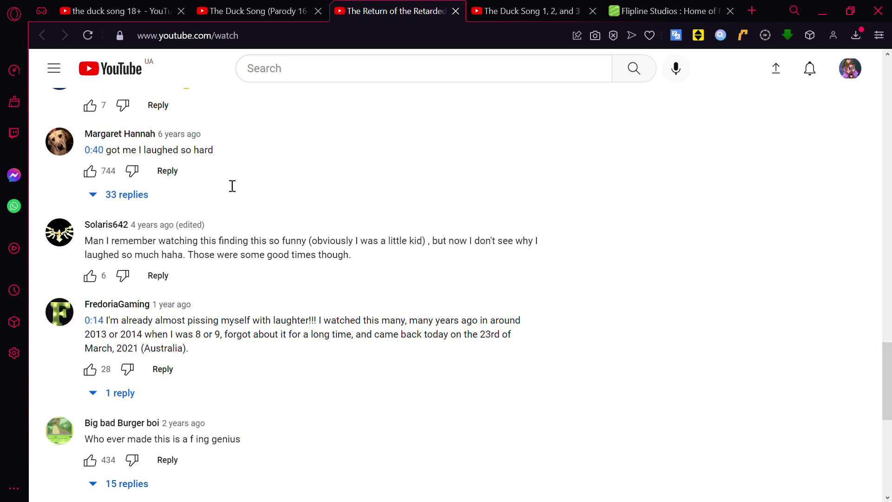
{"action": "scroll", "coordinate": [230, 185], "scroll_direction": "down", "scroll_amount": 5}
{"action": "scroll", "coordinate": [233, 186], "scroll_direction": "up", "scroll_amount": 3}
{"action": "scroll", "coordinate": [225, 180], "scroll_direction": "up", "scroll_amount": 3}
{"action": "scroll", "coordinate": [213, 193], "scroll_direction": "up", "scroll_amount": 6}
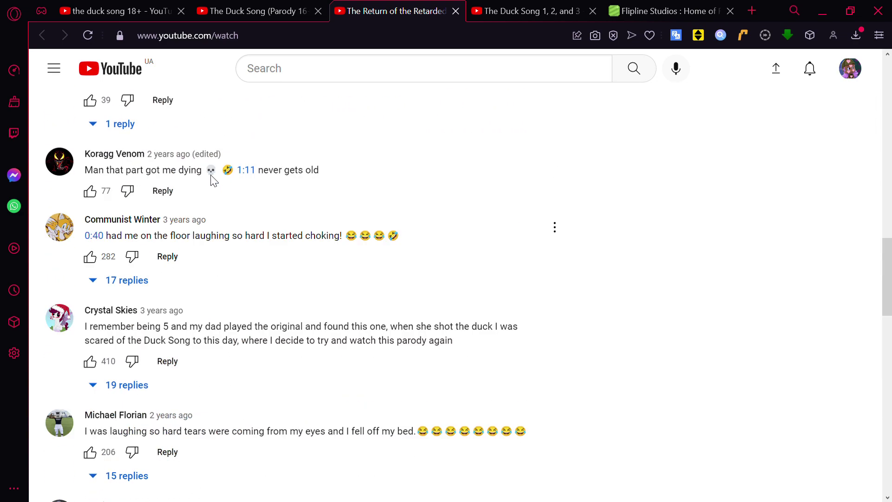
{"action": "scroll", "coordinate": [210, 175], "scroll_direction": "up", "scroll_amount": 6}
{"action": "scroll", "coordinate": [213, 180], "scroll_direction": "up", "scroll_amount": 6}
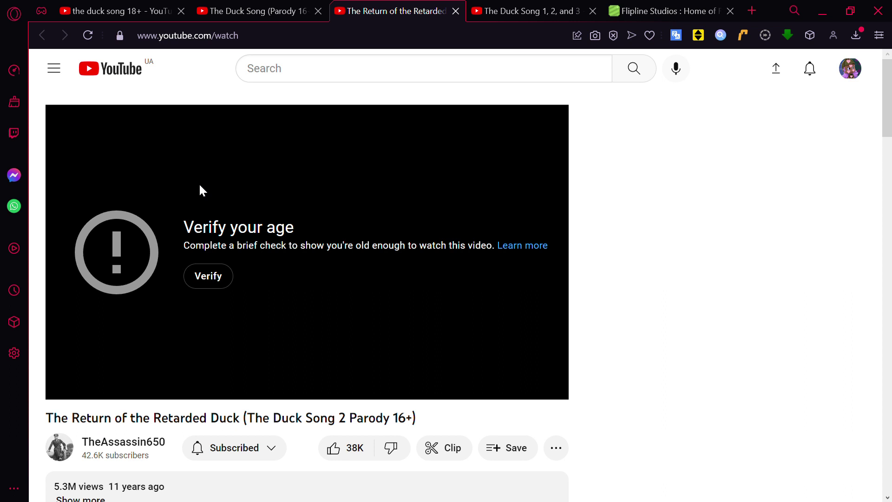